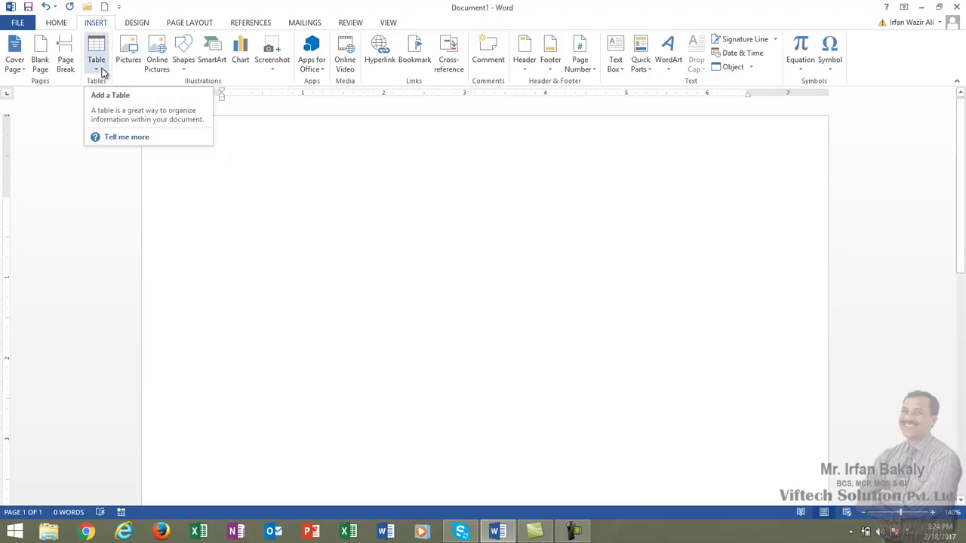
- Open the Table dropdown on the Insert tab and preview a 5×5 grid
left_click(104, 73)
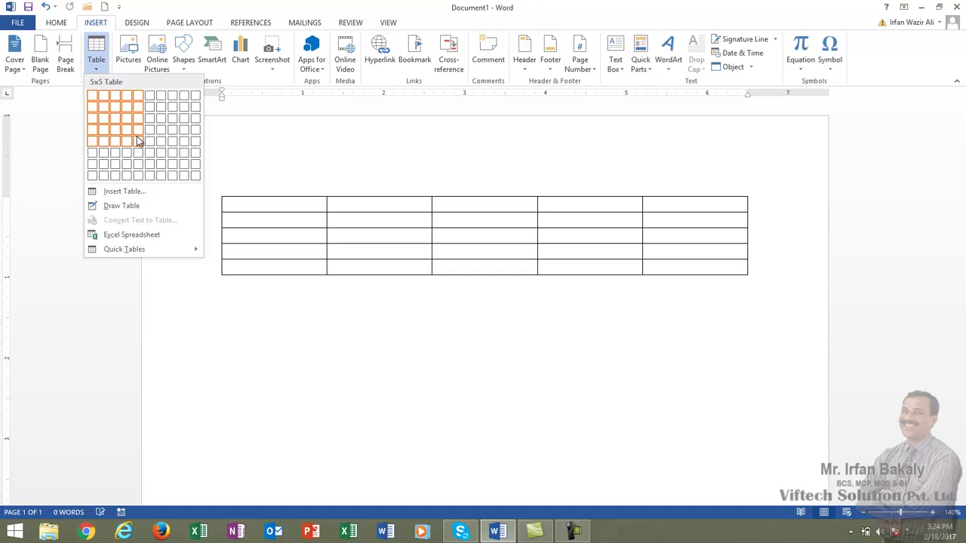
- Insert a 5×5 table from the grid, then undo it
left_click(137, 138)
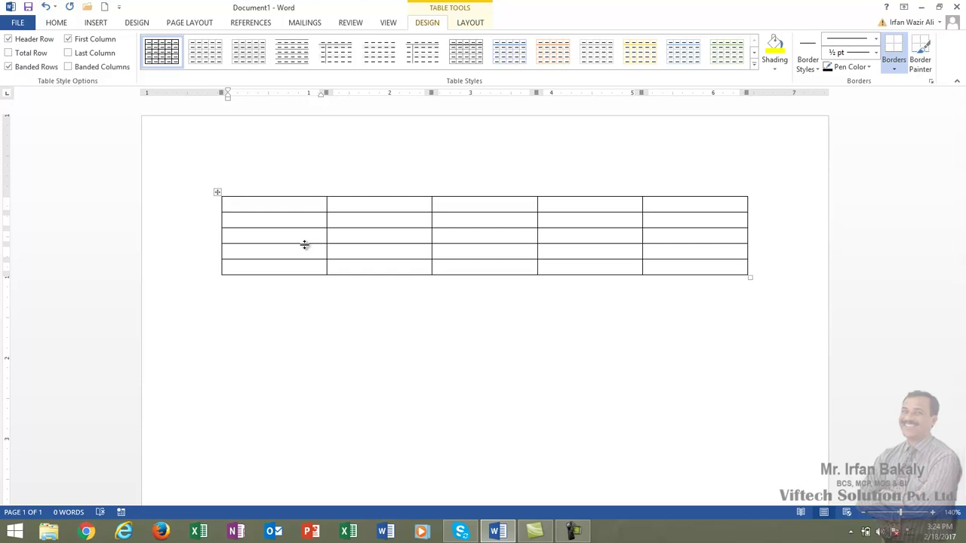
key("ctrl+z")
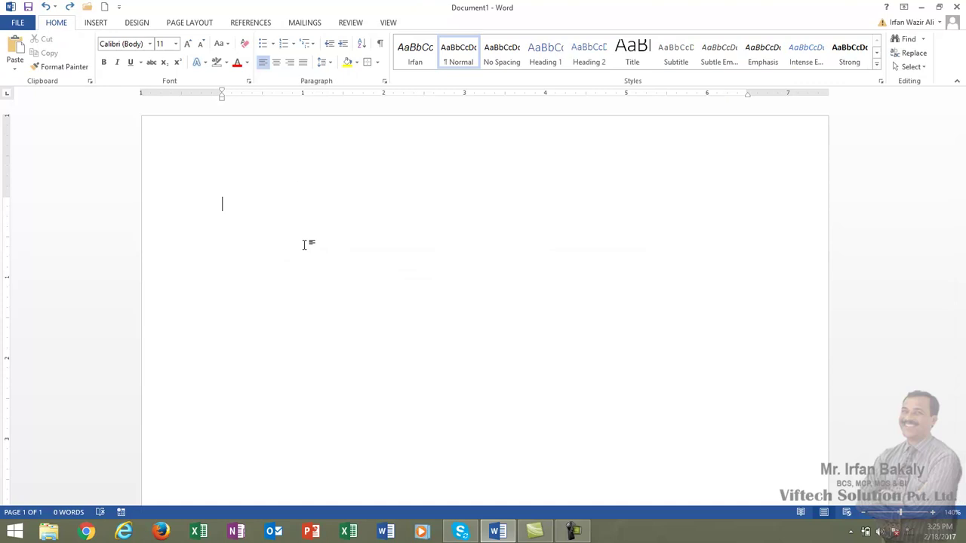
- Create a 5-column, 5-row table through the Insert Table dialog, then undo it
left_click(96, 23)
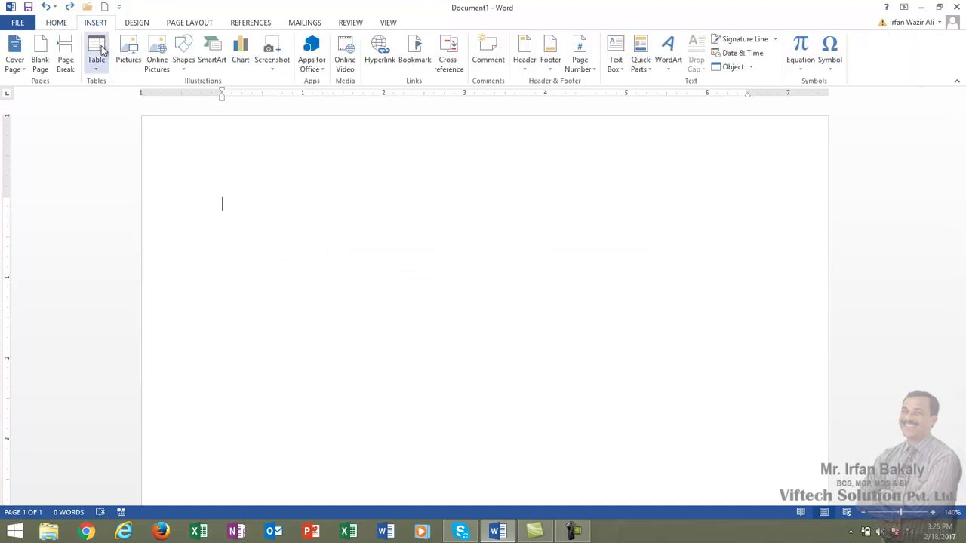
left_click(97, 70)
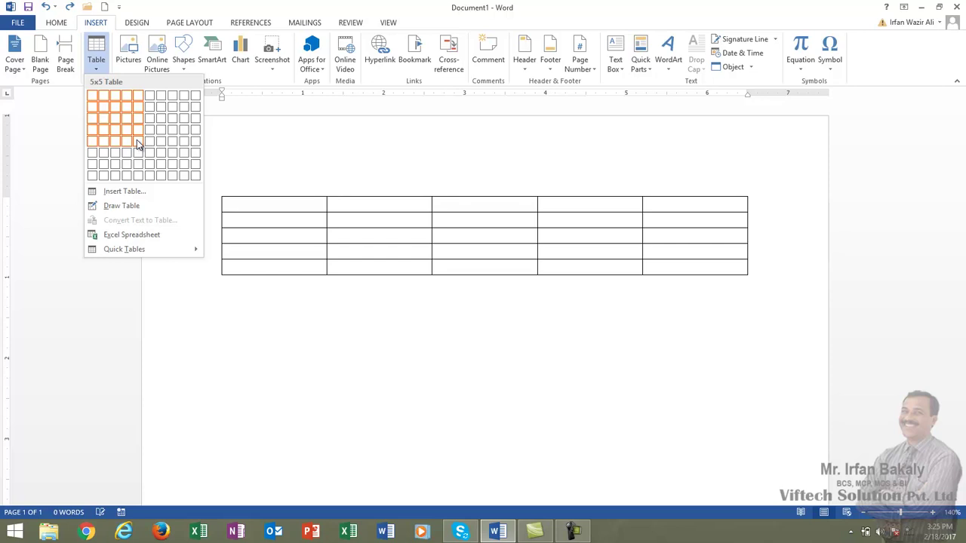
left_click(138, 194)
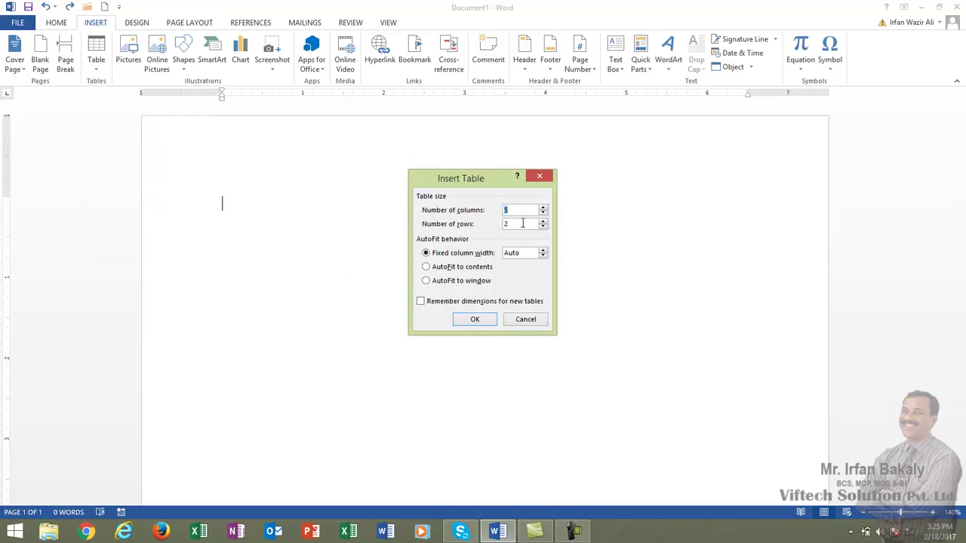
key("Tab")
type("5")
key("Return")
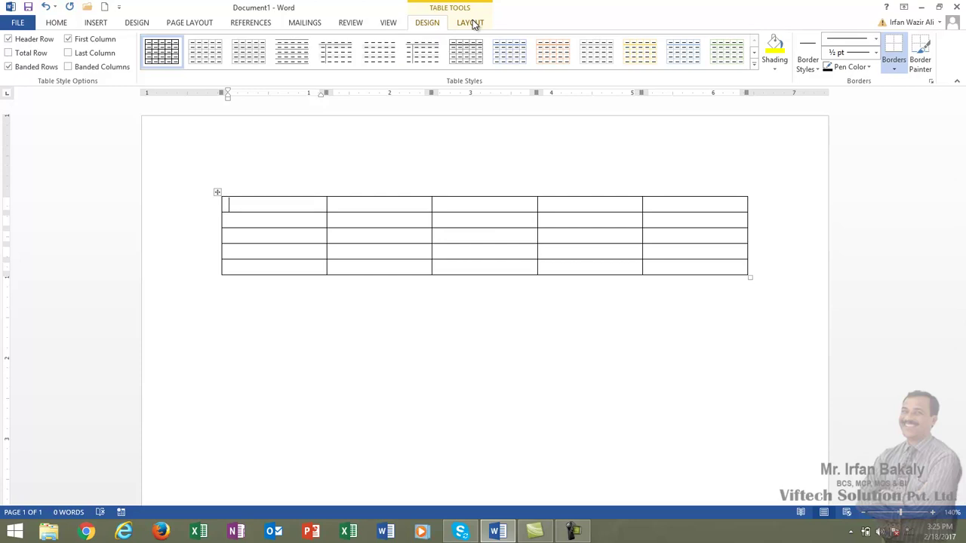
key("ctrl+z")
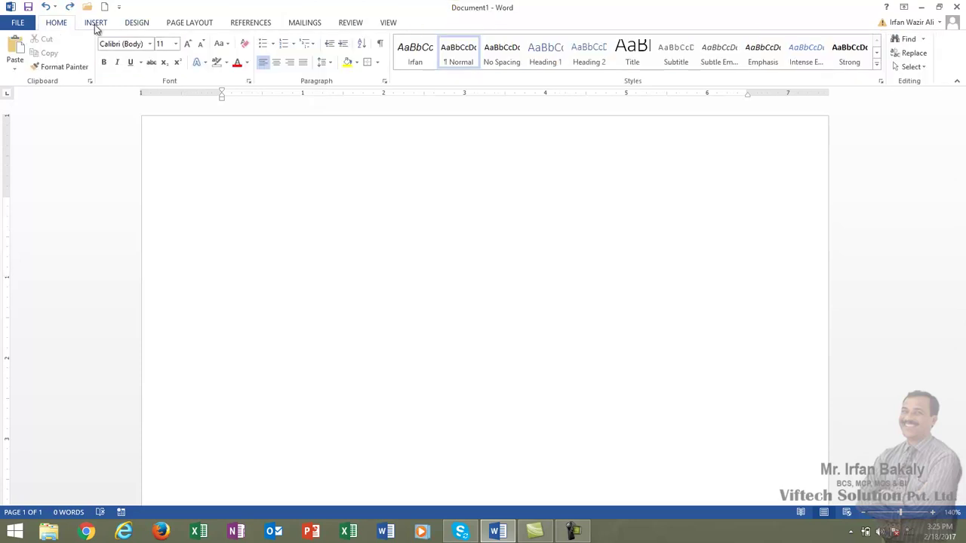
- With Draw Table, draw the table's outer border and four row dividers
left_click(95, 23)
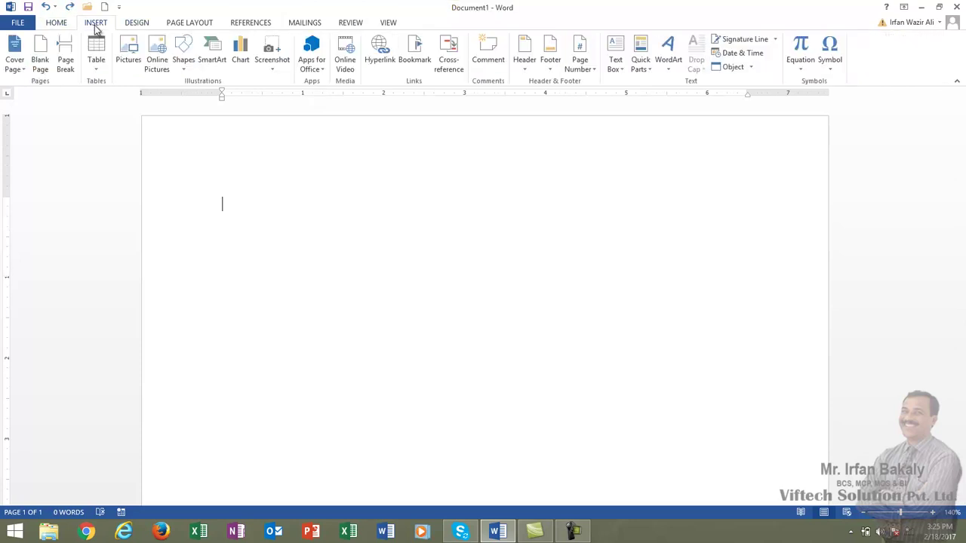
left_click(91, 72)
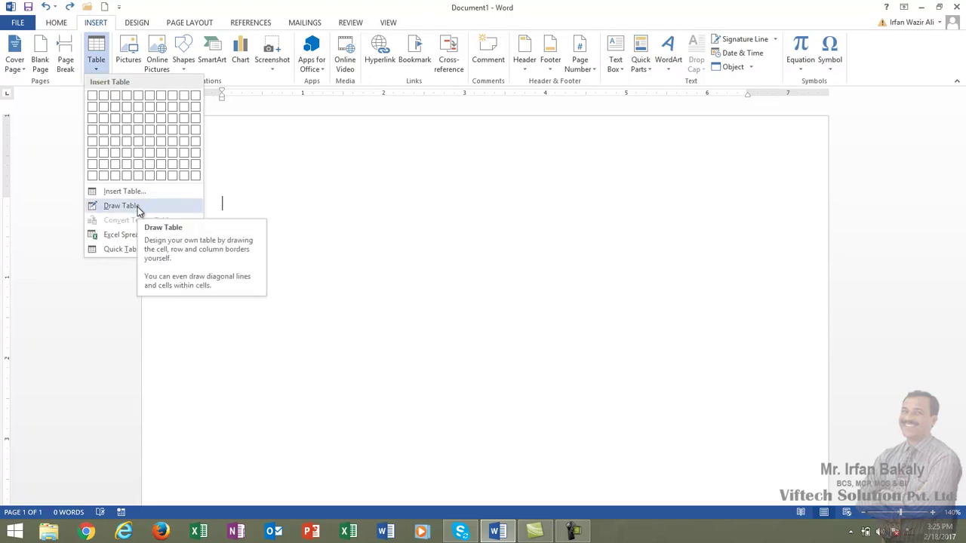
left_click(137, 207)
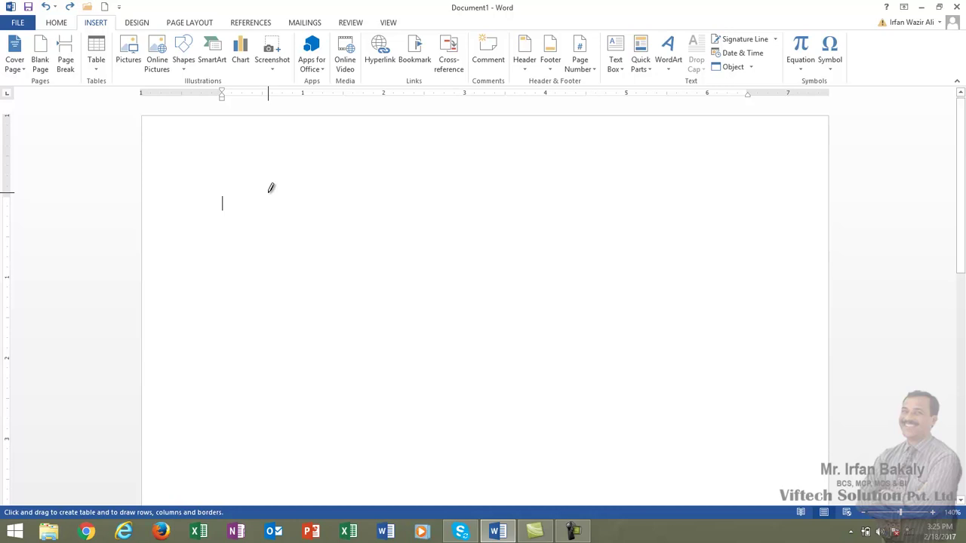
mouse_move(222, 195)
left_mouse_down()
mouse_move(604, 310)
mouse_move(729, 316)
left_mouse_up()
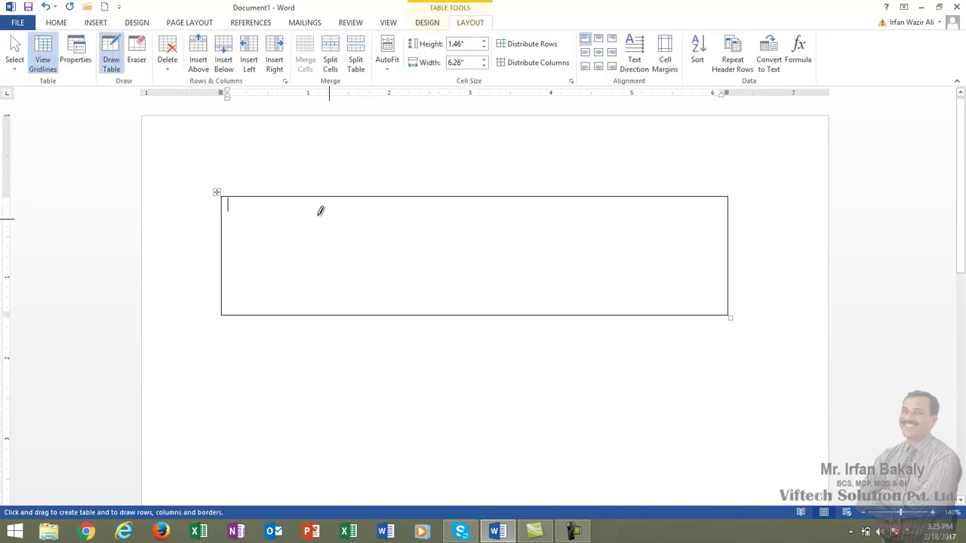
left_click_drag(227, 209, 664, 213)
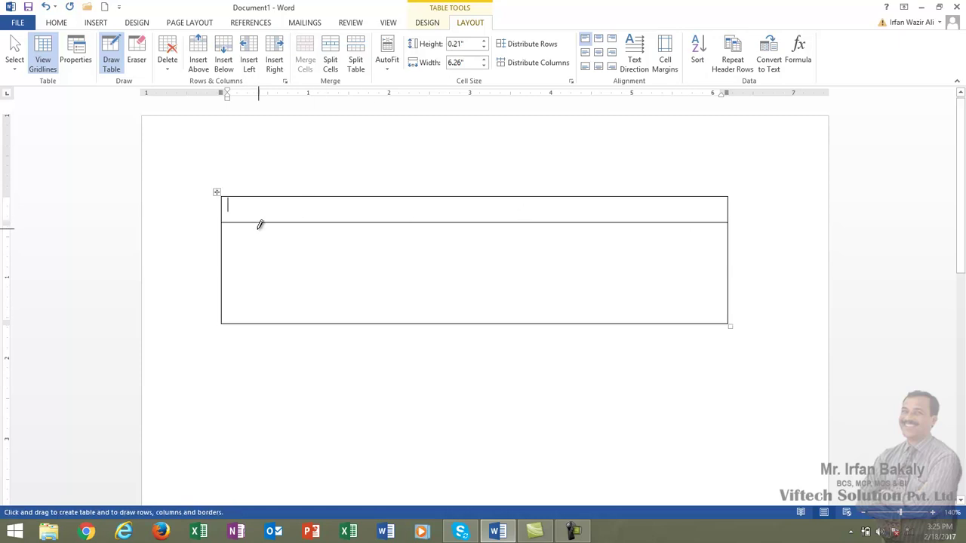
left_click_drag(223, 239, 662, 239)
left_click_drag(224, 268, 644, 271)
left_click_drag(225, 297, 643, 299)
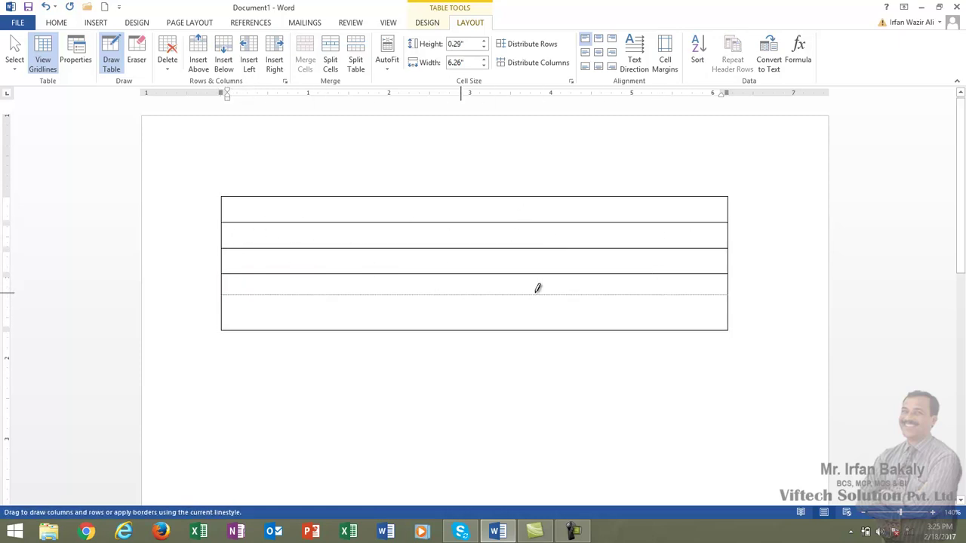
- Add two column dividers, split the lower middle column and bottom row, then undo the drawing
left_click_drag(327, 190, 323, 333)
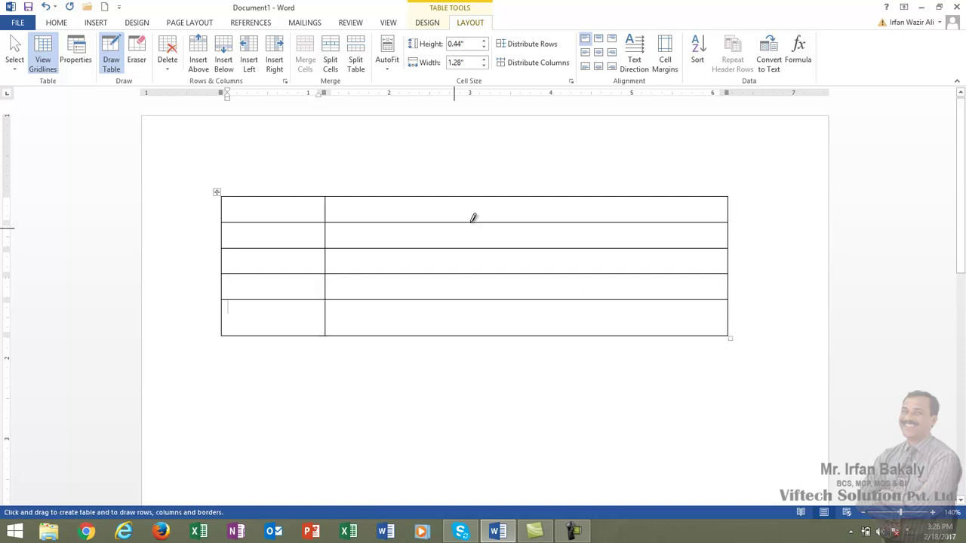
left_click_drag(574, 194, 572, 336)
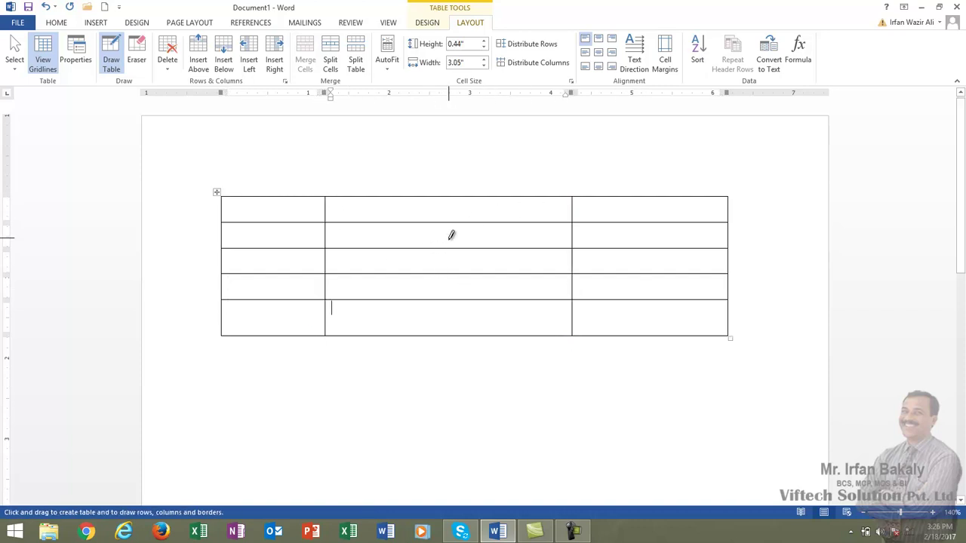
left_click_drag(441, 247, 438, 332)
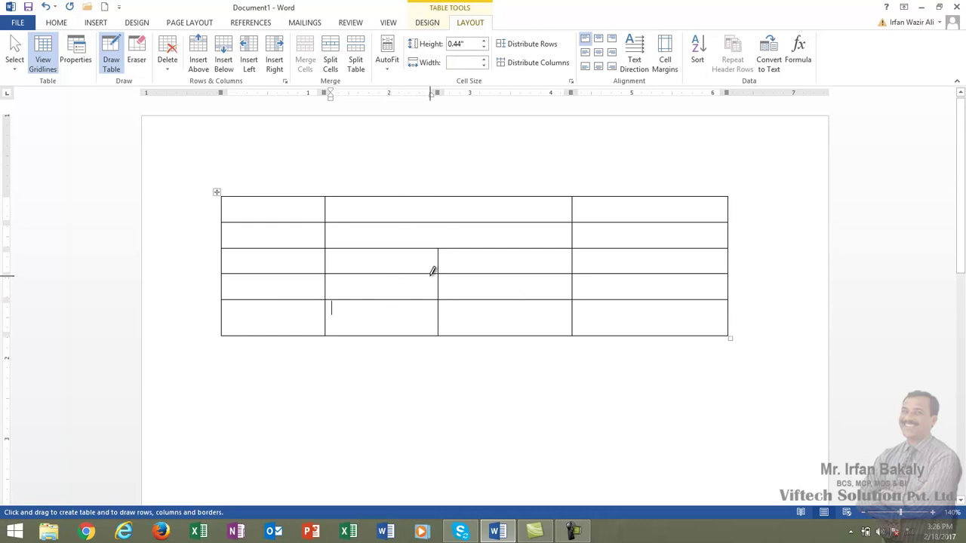
left_click_drag(227, 321, 645, 317)
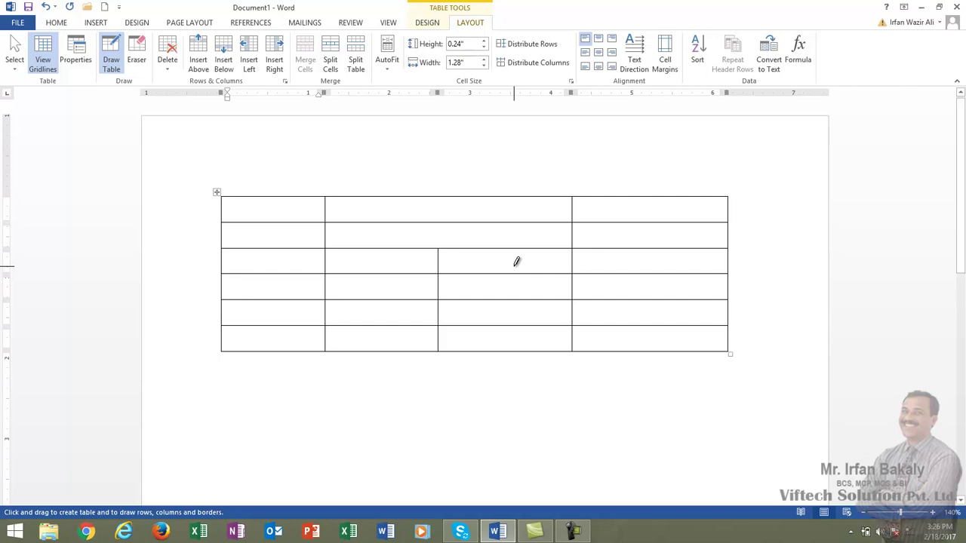
key("Escape")
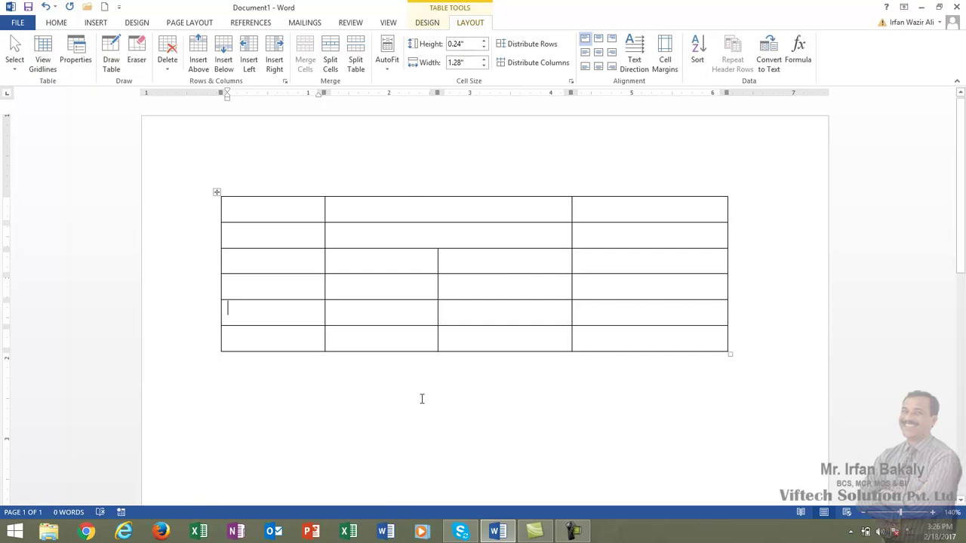
key("ctrl+z")
key("ctrl+z")
key("ctrl+z")
key("ctrl+z")
key("ctrl+z")
key("ctrl+z")
key("ctrl+z")
key("ctrl+z")
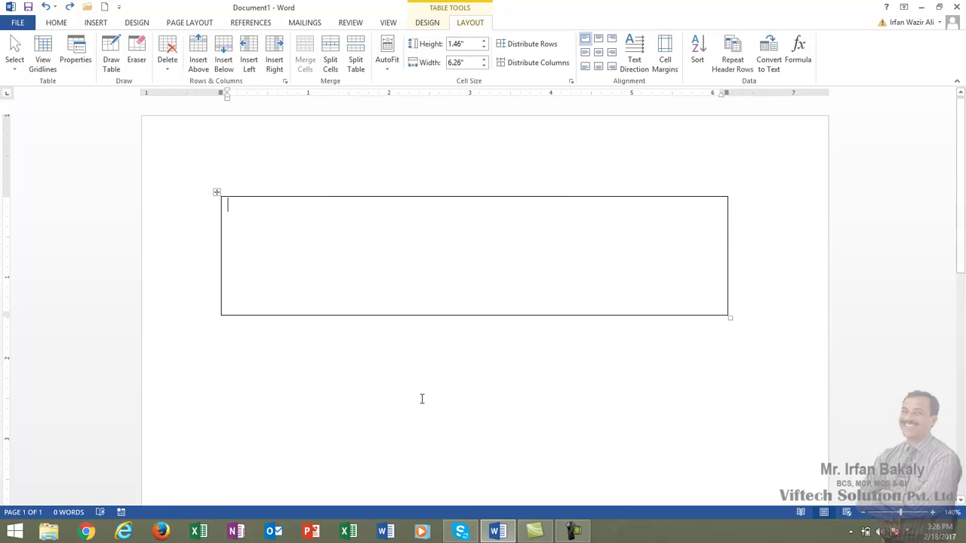
key("ctrl+z")
left_click(95, 24)
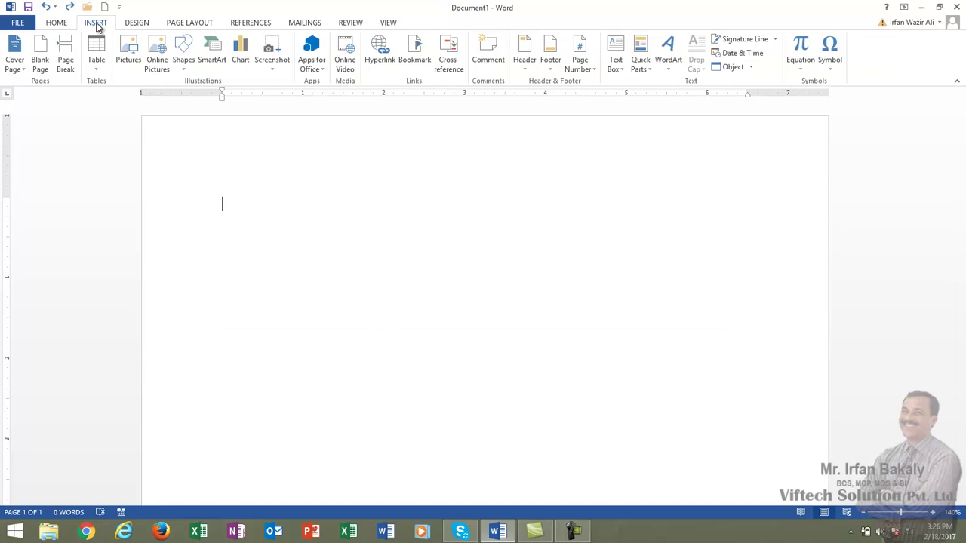
- Embed an Excel Spreadsheet from the Table dropdown
left_click(96, 74)
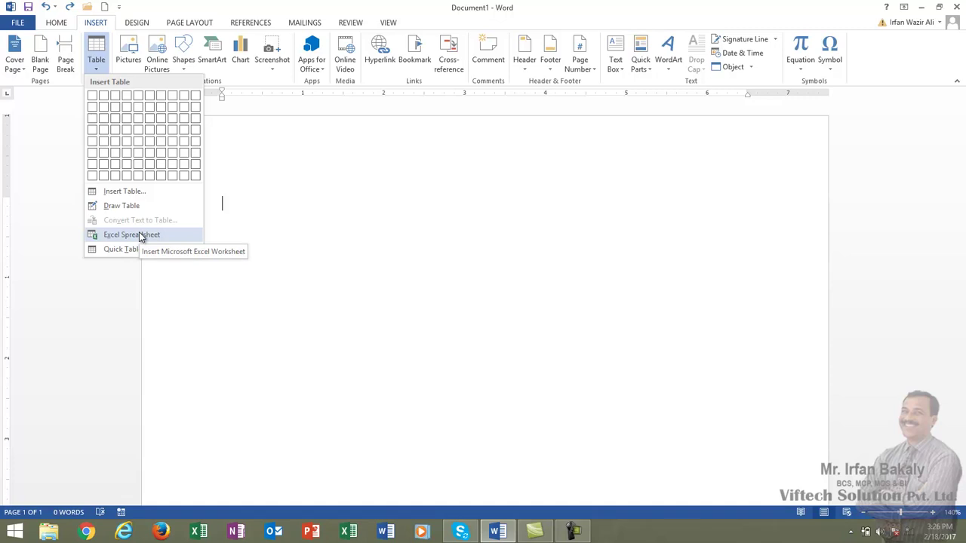
left_click(139, 236)
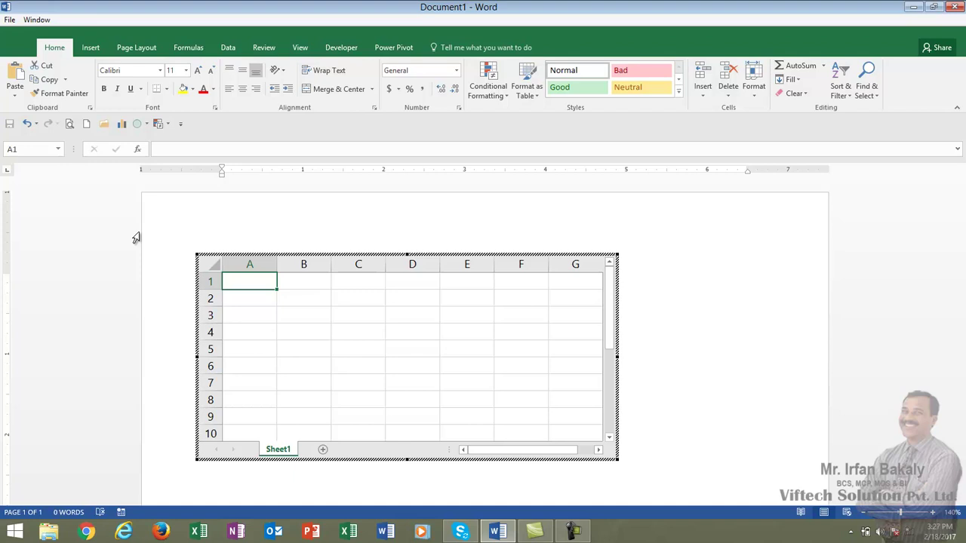
- Enter 55 in B2, 66 in C2, and =SUM(B2:C2) in D2 to total 121
key("Return")
key("Right")
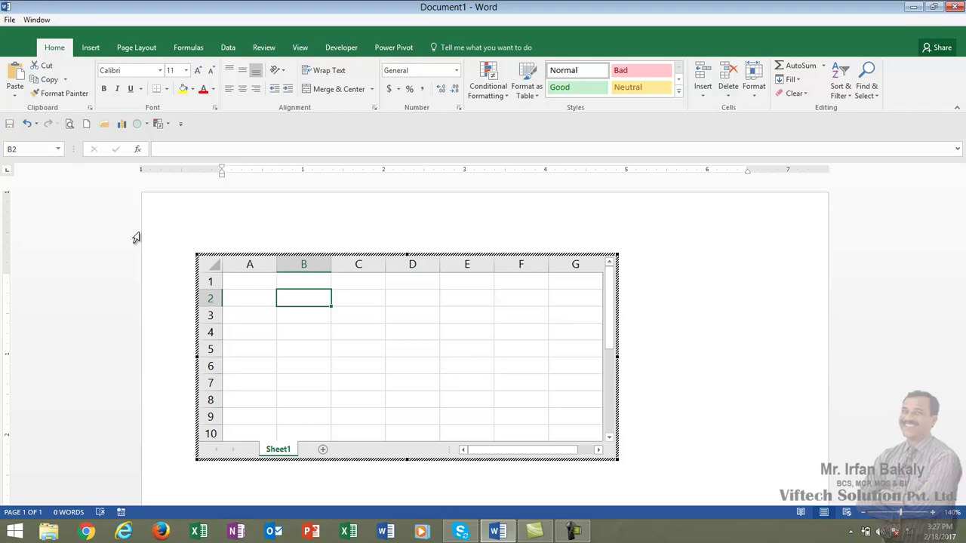
type("55")
key("Tab")
type("66")
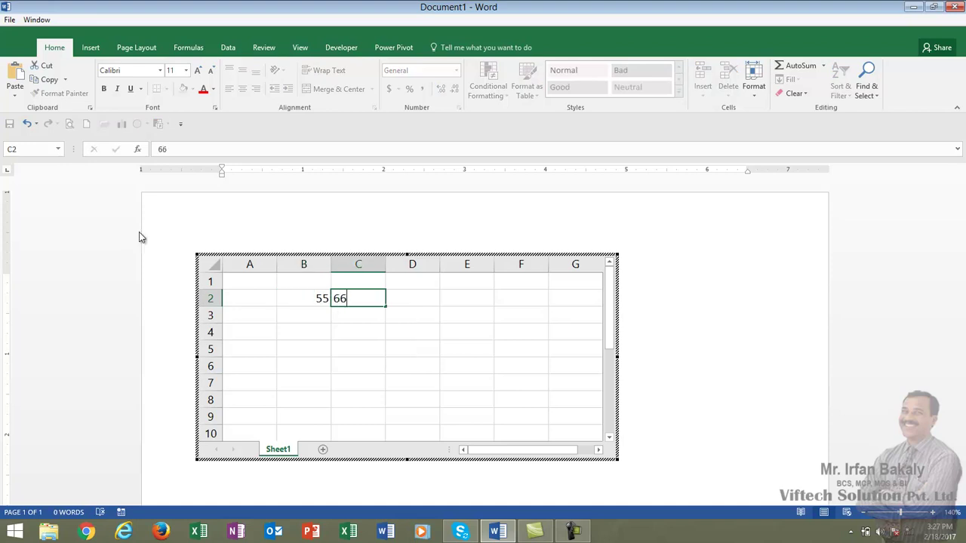
key("Tab")
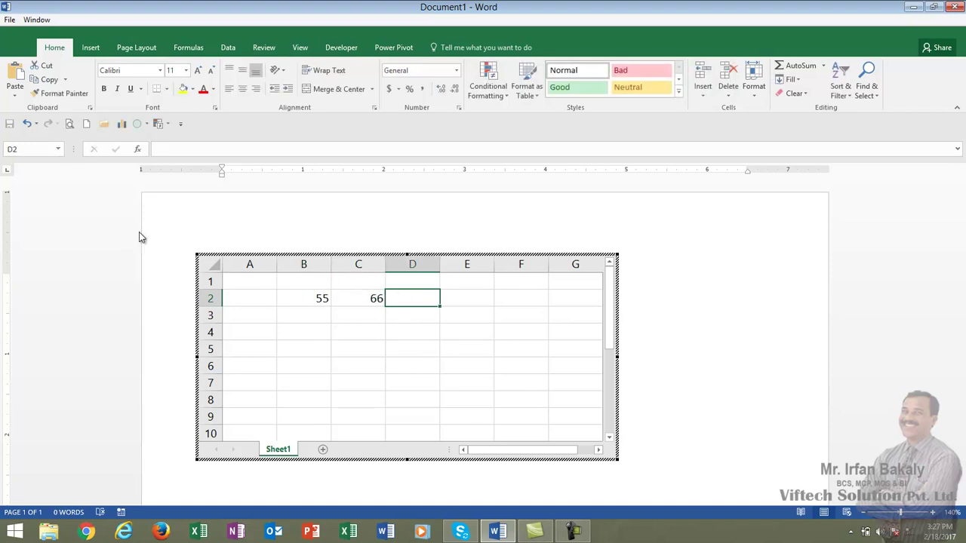
type("=")
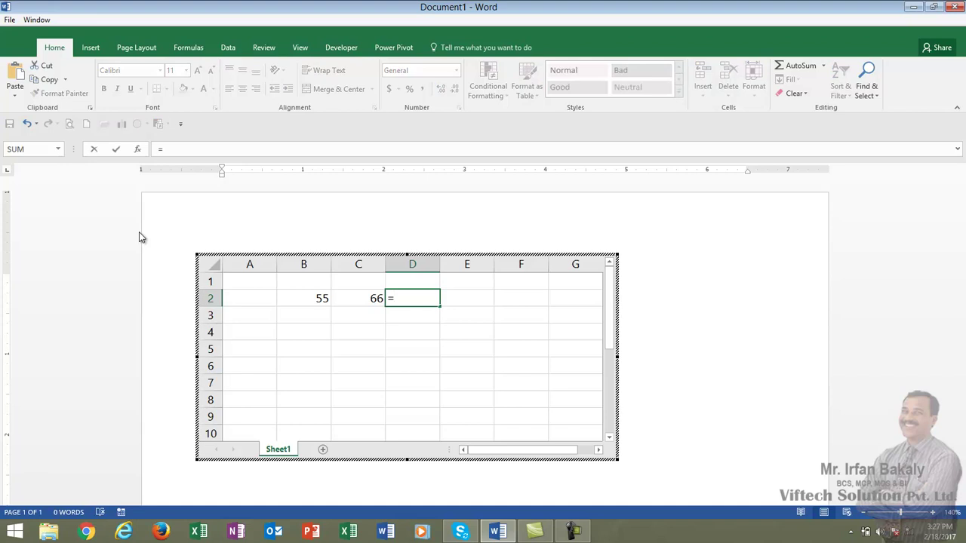
type("su")
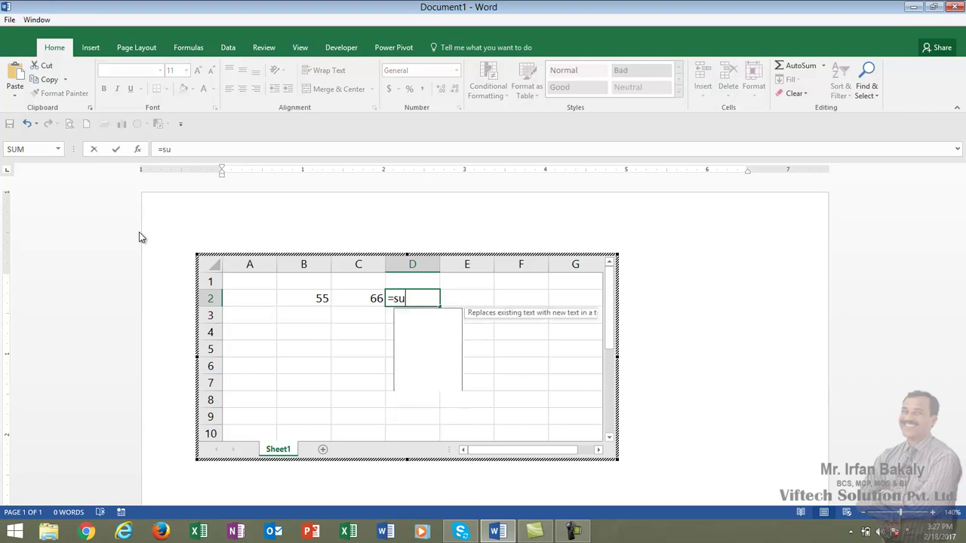
type("m(")
key("Left")
key("shift+Left")
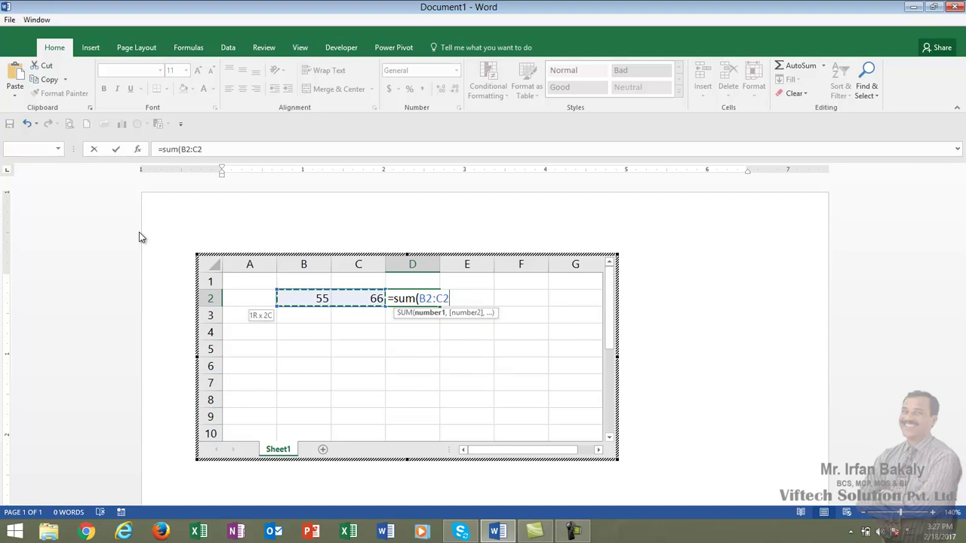
key("Return")
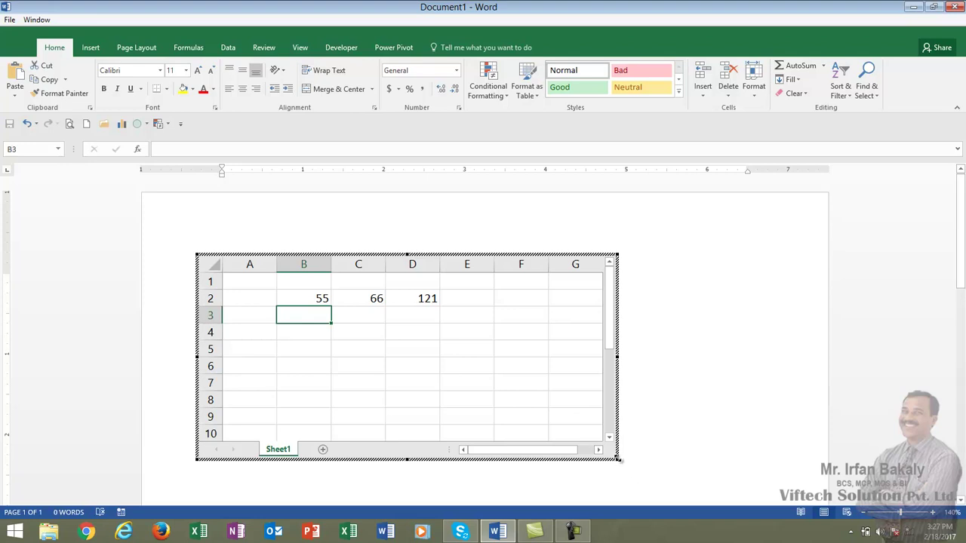
- Resize the worksheet to columns A–D, rows 1–2, and turn off gridlines
mouse_move(617, 458)
left_mouse_down()
mouse_move(496, 332)
mouse_move(456, 324)
left_mouse_up()
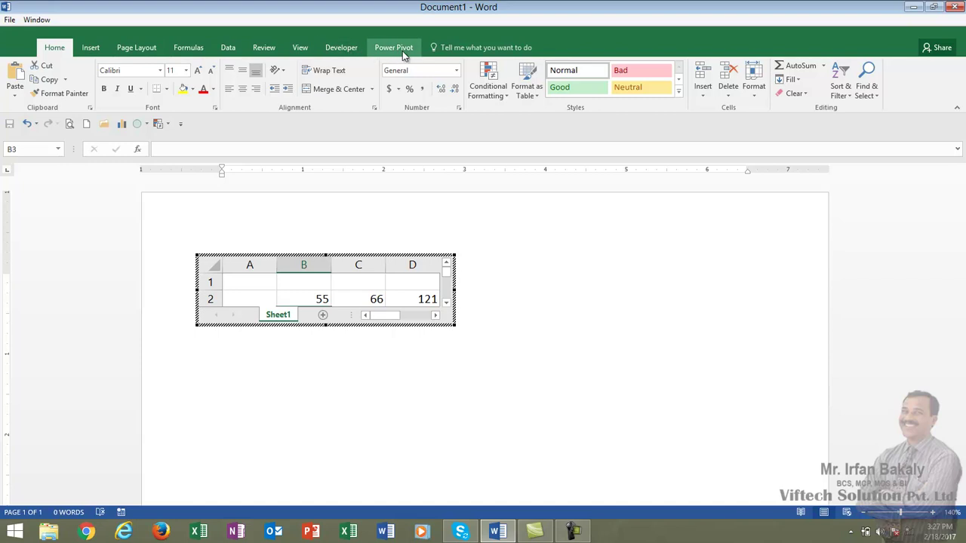
left_click(298, 49)
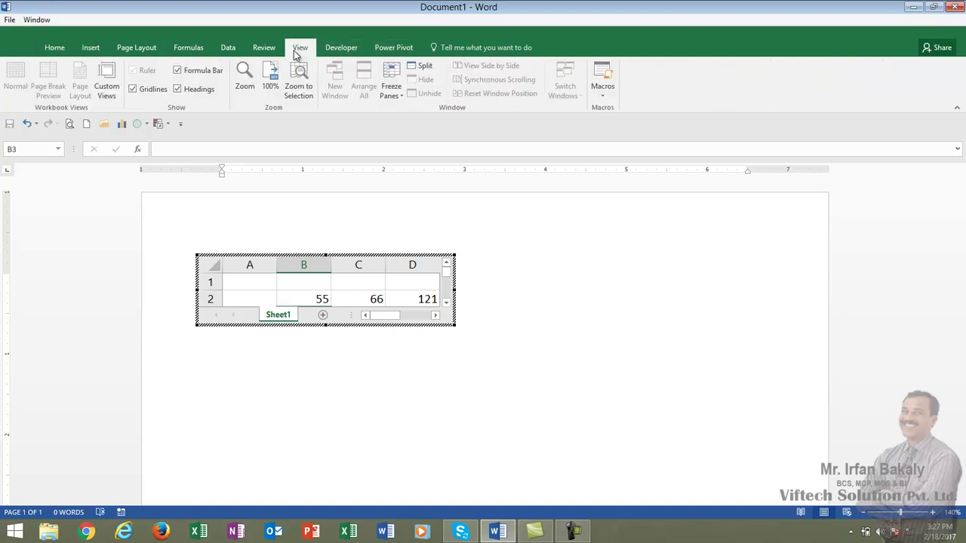
left_click(149, 90)
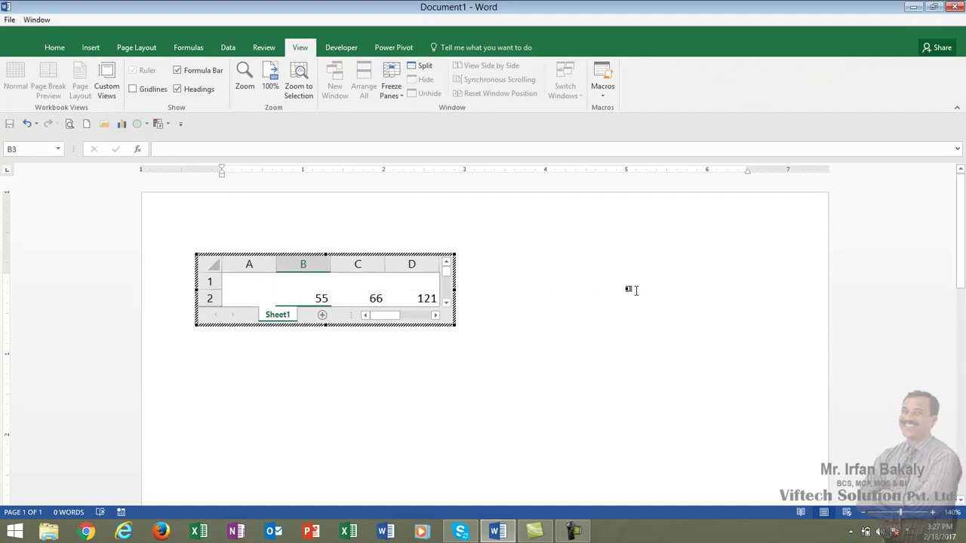
- Return to the Word page and select the embedded object showing 55, 66 and 121
left_click(602, 320)
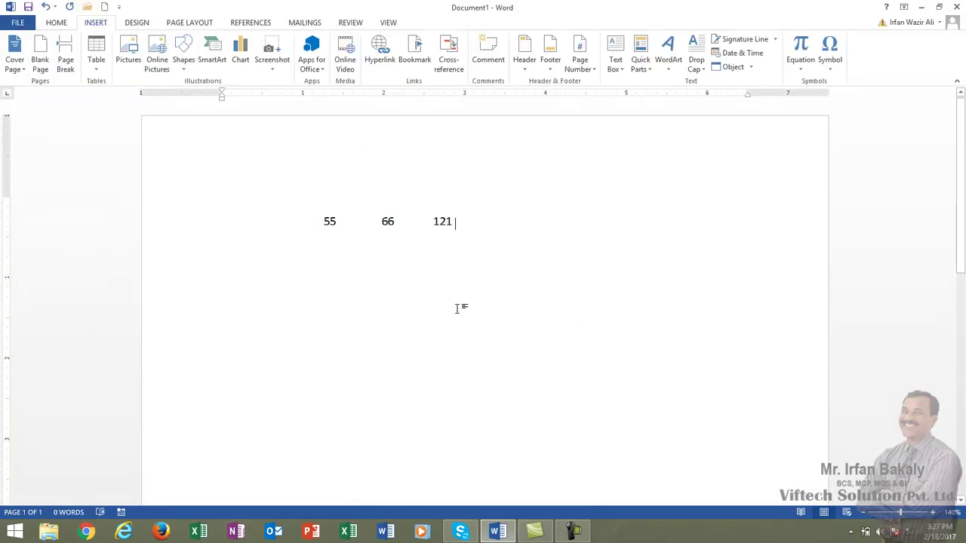
left_click(381, 225)
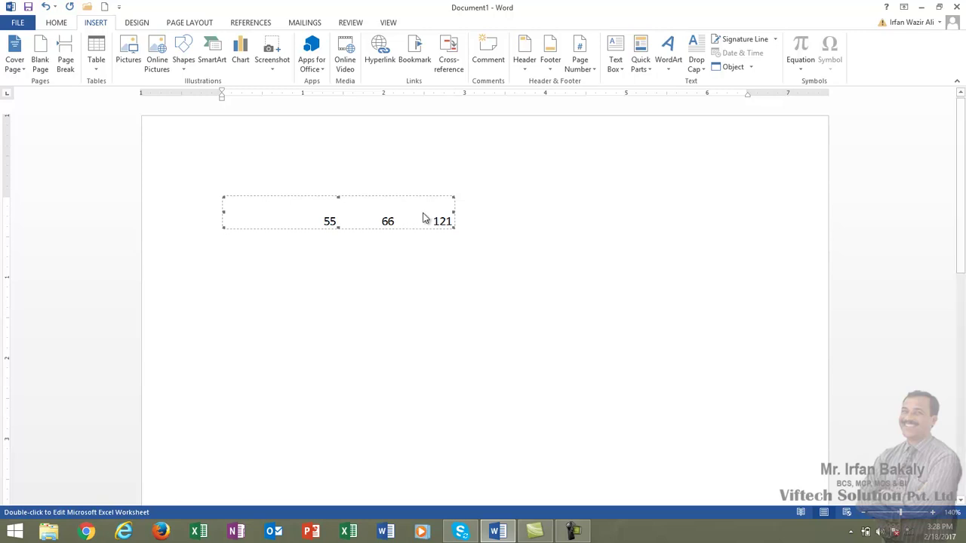
- Reopen the worksheet, change B2 to 22, confirm D2 now totals 88, and exit
double_click(425, 219)
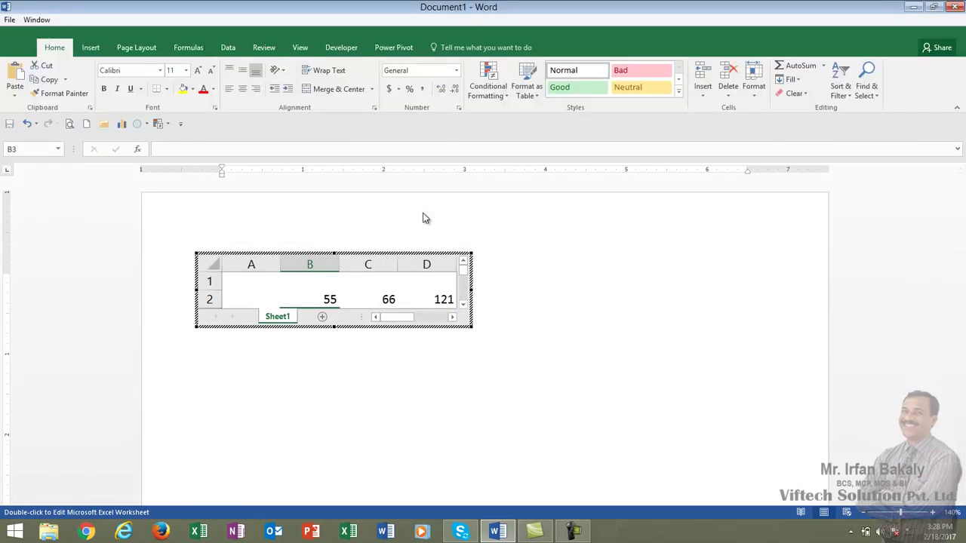
left_click(321, 300)
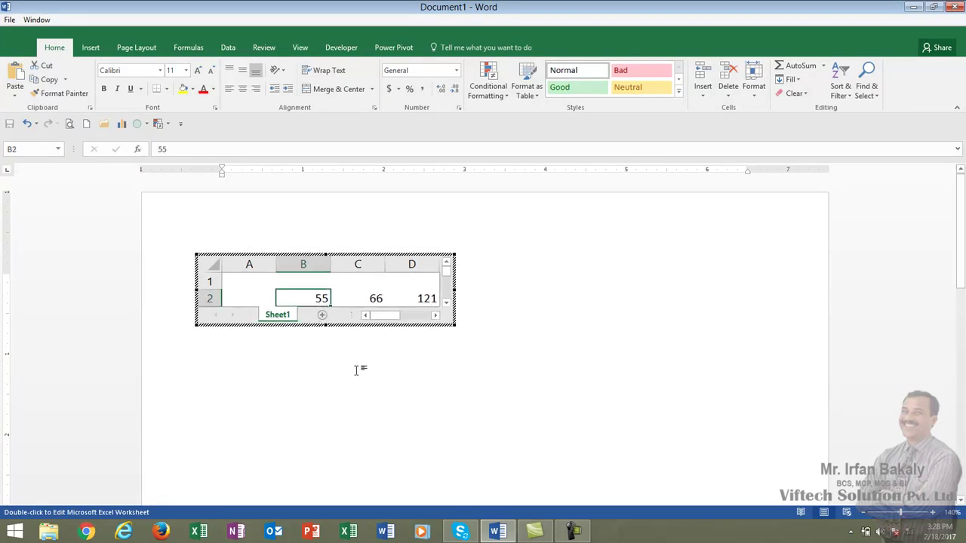
type("22")
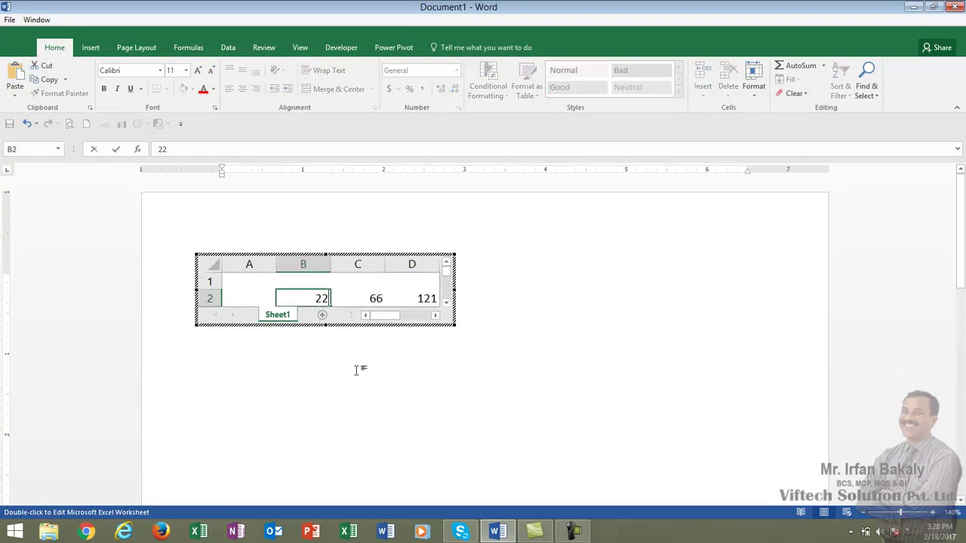
key("Return")
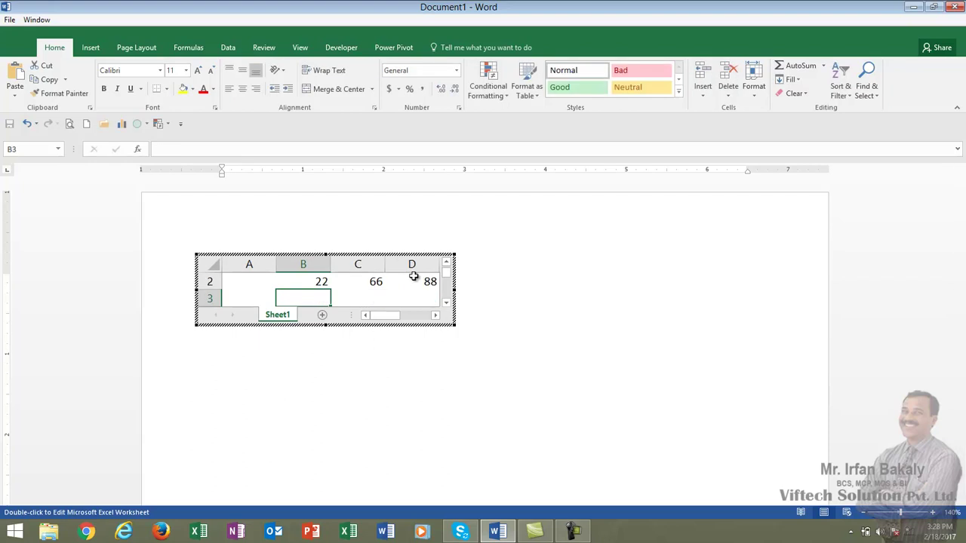
left_click(430, 282)
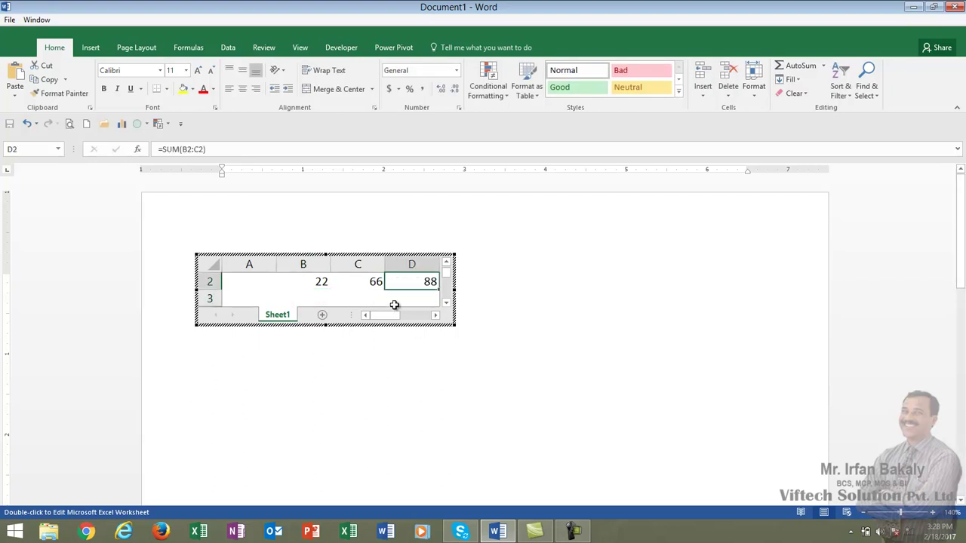
left_click(597, 266)
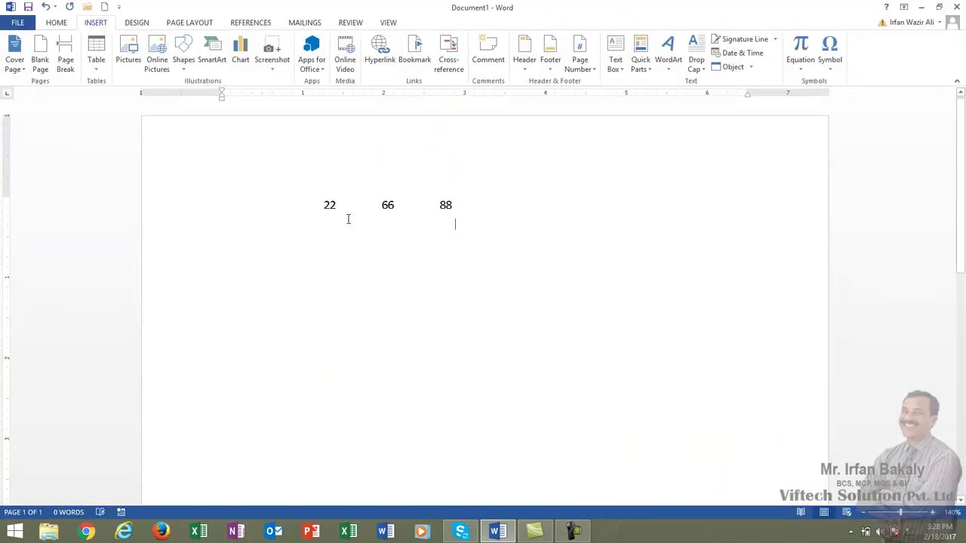
- Delete the embedded worksheet and open the Table dropdown
left_click(448, 205)
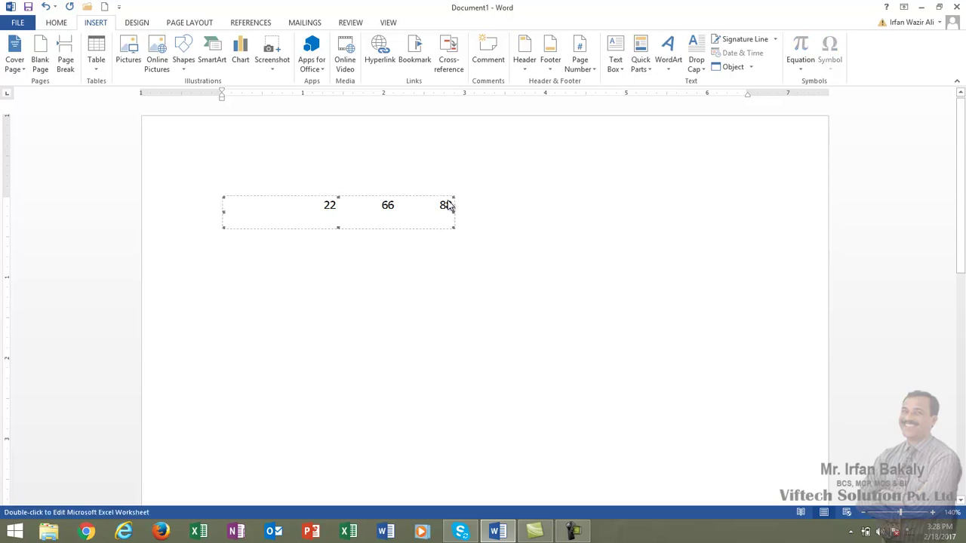
key("Delete")
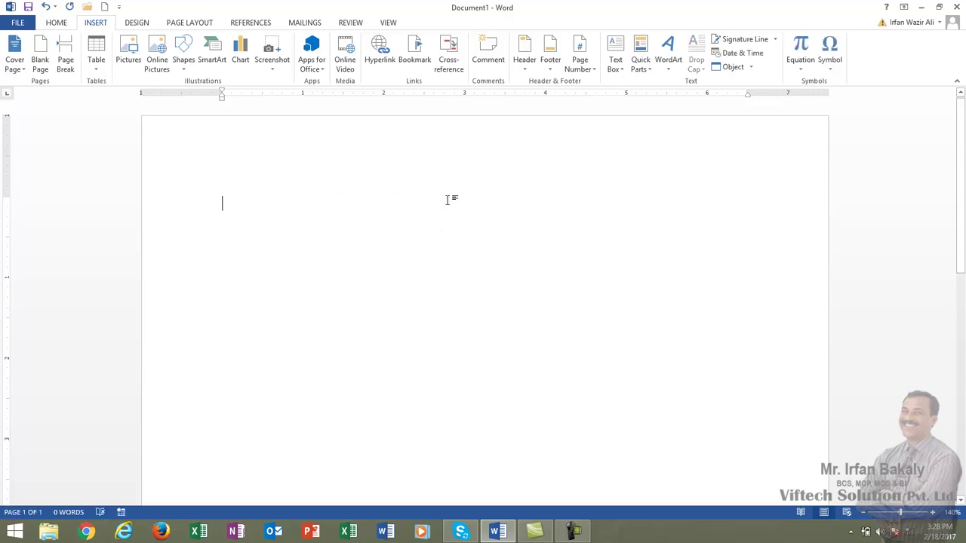
left_click(97, 67)
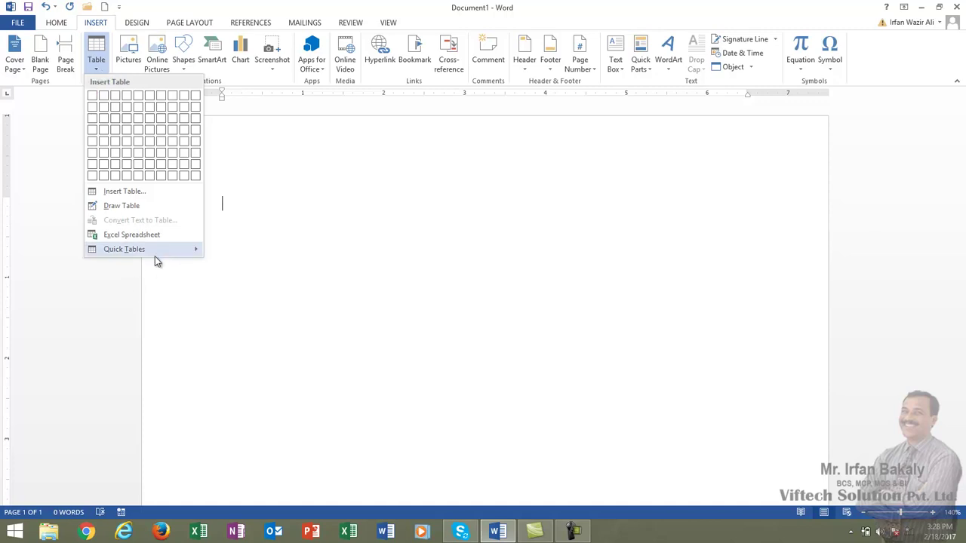
- Pick the built-in Double Table design of Greek letters from the Quick Tables gallery
mouse_move(174, 252)
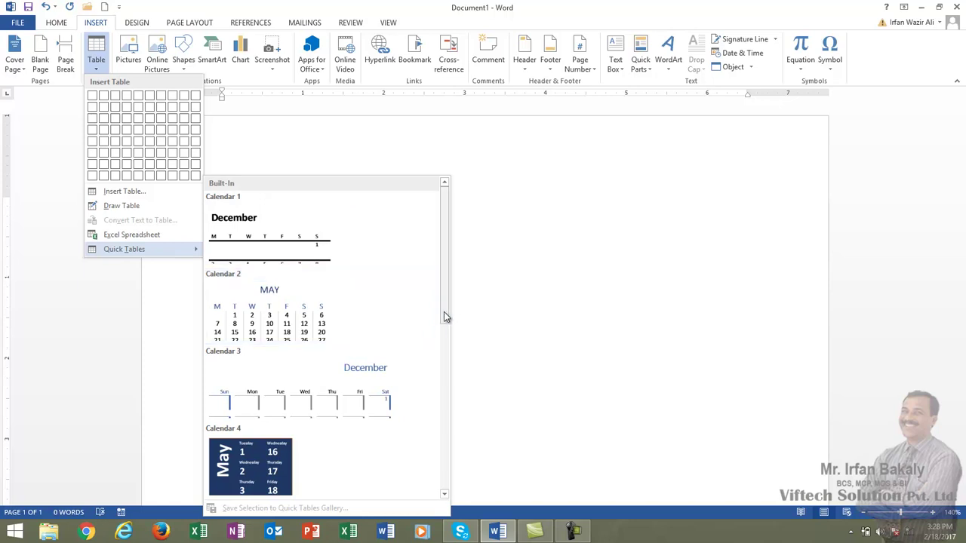
left_click_drag(445, 317, 444, 381)
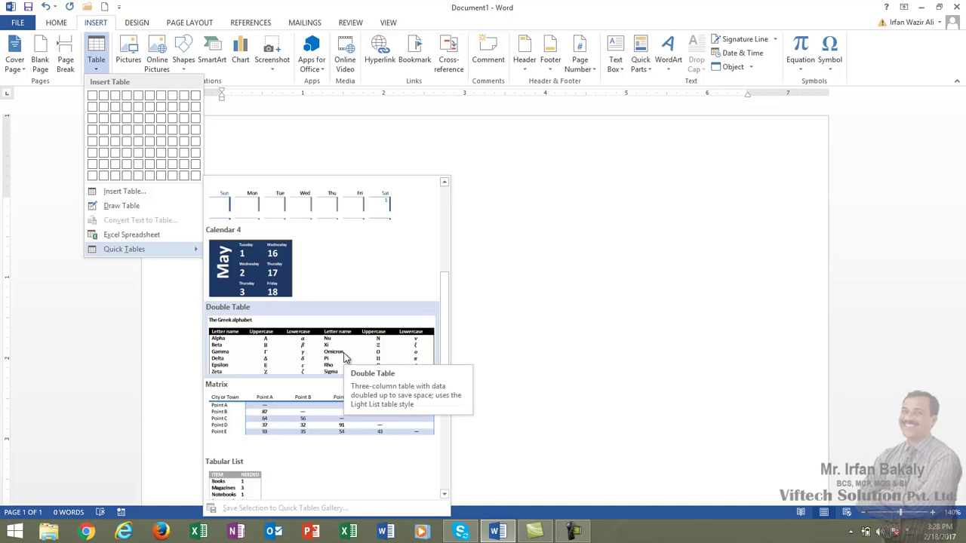
left_click(345, 357)
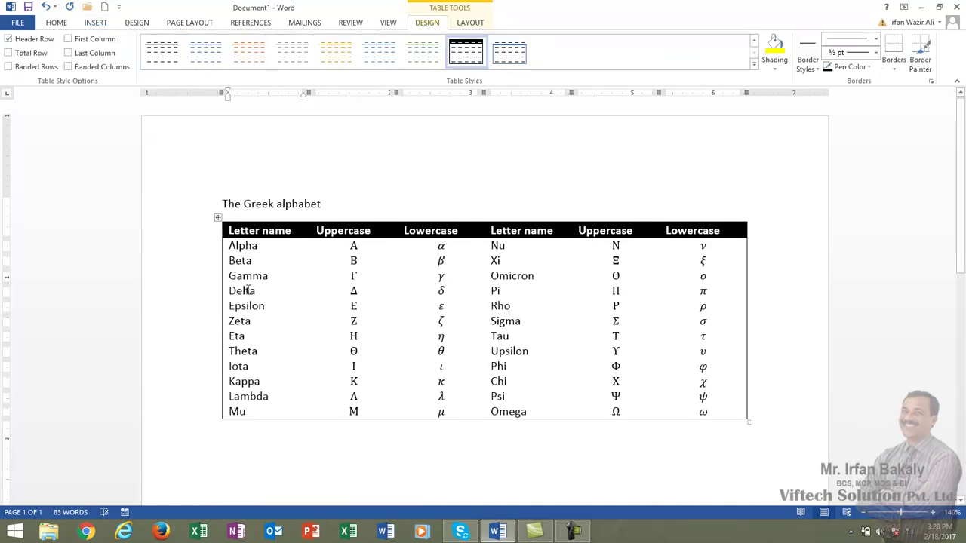
left_click(252, 260)
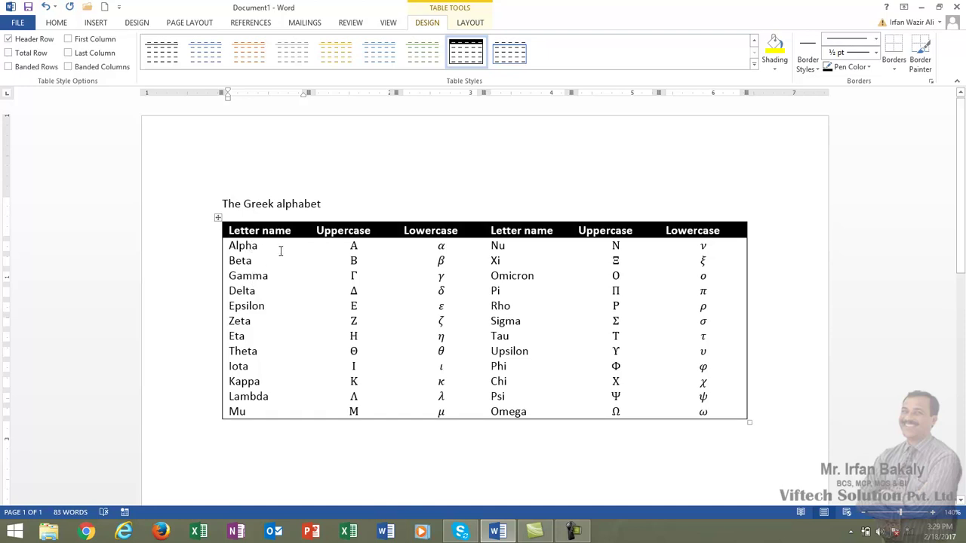